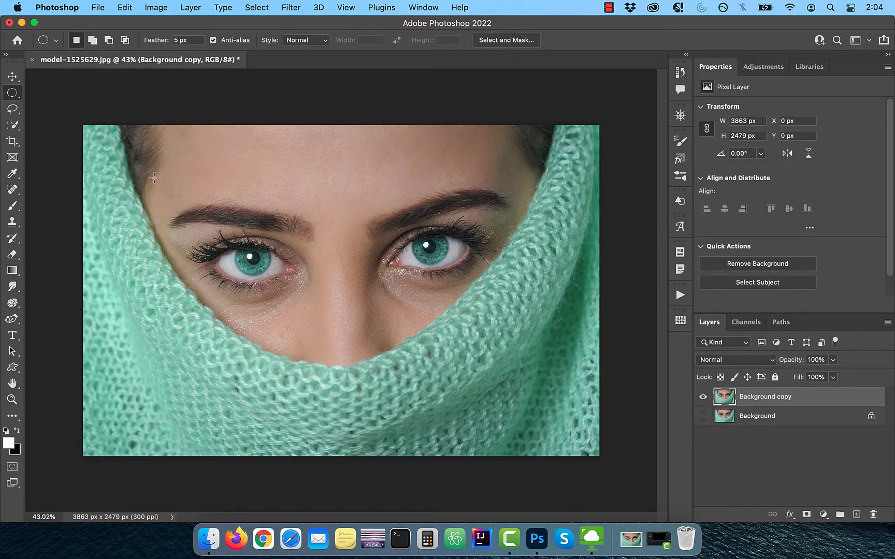
- Draw a circular marquee about 288 px in diameter, centred on the pupil of the left eye
right_click(10, 94)
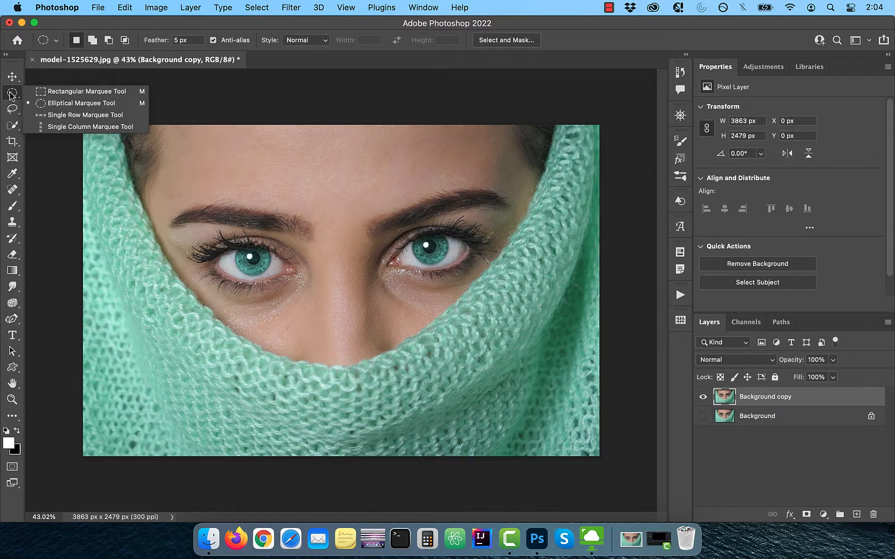
click(66, 102)
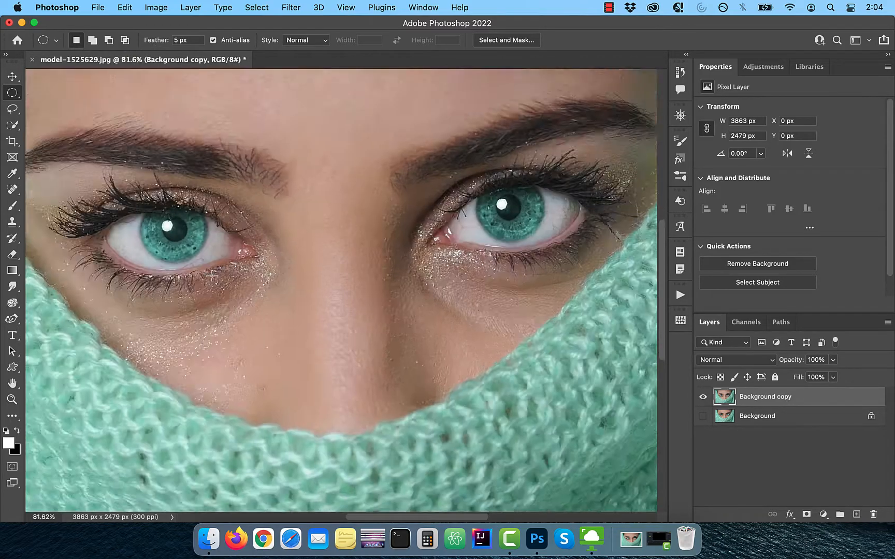
scroll(218, 269, up, 5)
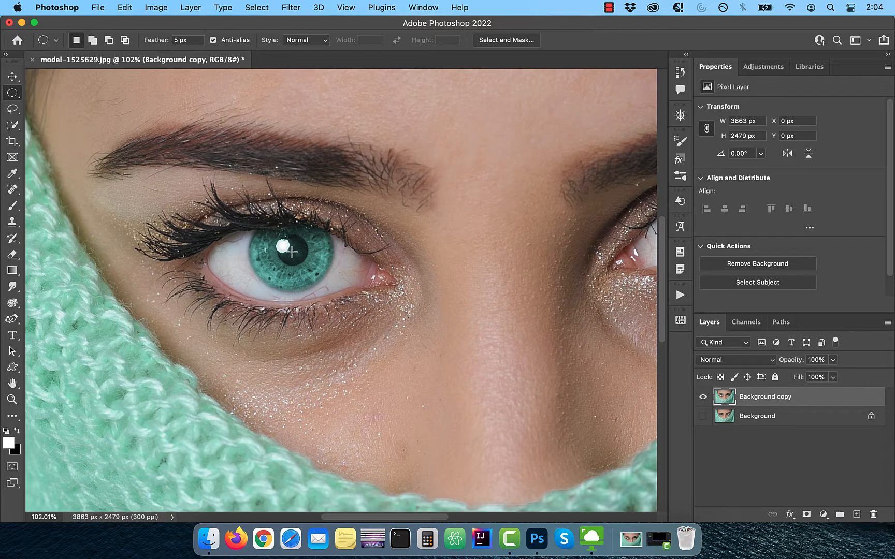
drag(292, 251, 212, 293)
- Transform the circular selection to fit the left iris, nudging it sideways and scaling it to 102.80%
click(259, 7)
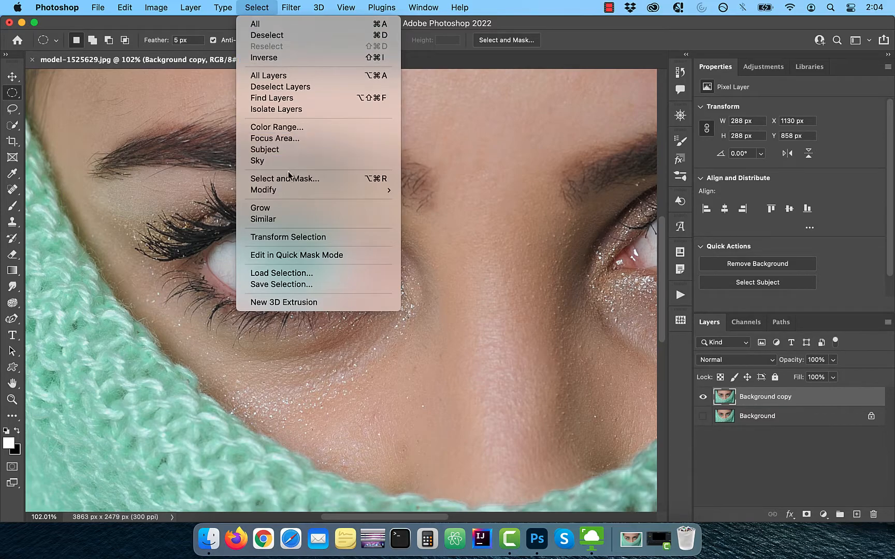
click(297, 237)
key(Left)
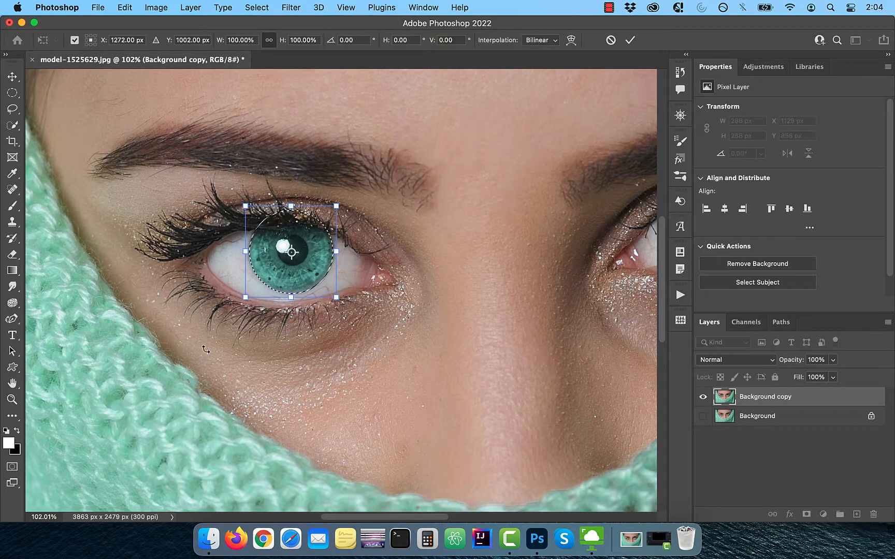
drag(336, 206, 339, 203)
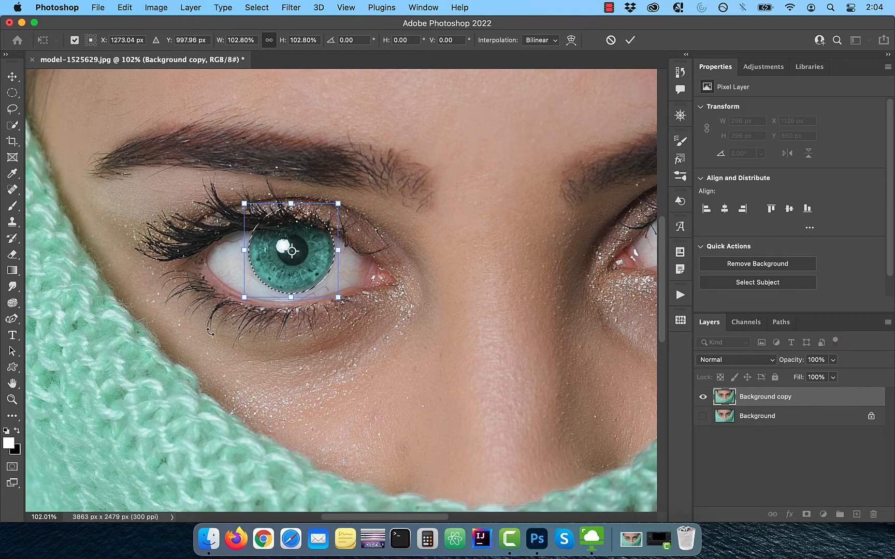
click(630, 41)
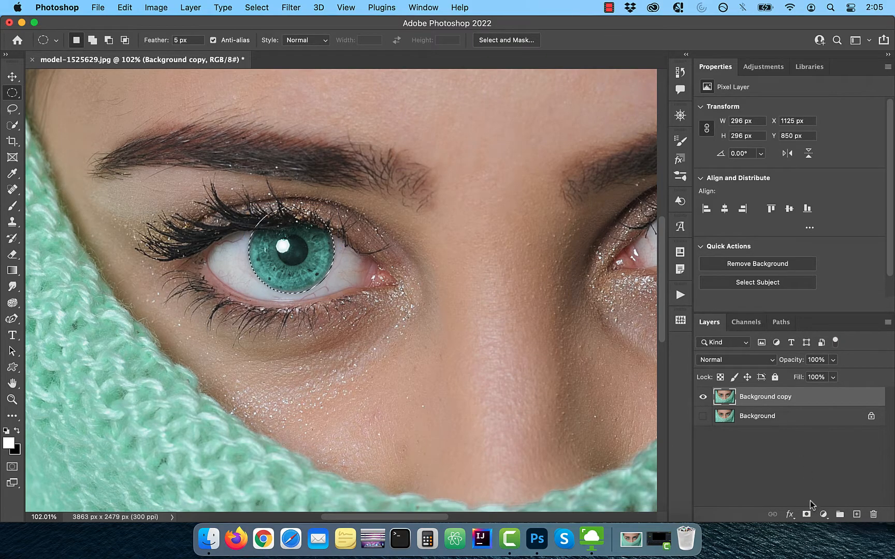
- Add a Curves adjustment layer from the selection and name it "left eye"
click(823, 514)
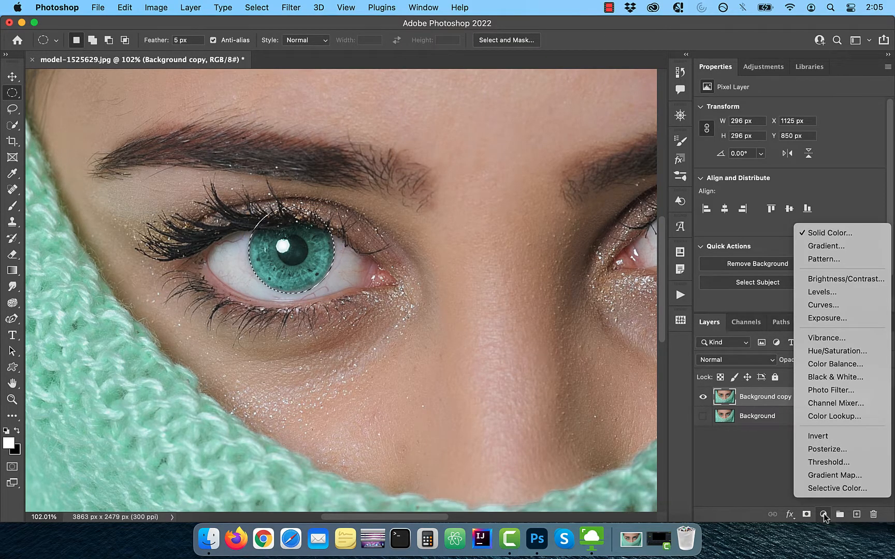
click(823, 305)
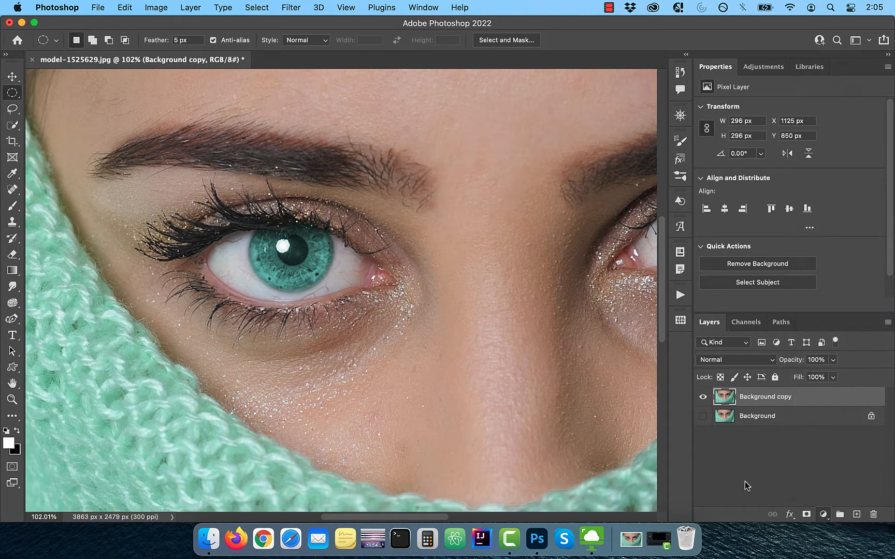
double_click(781, 397)
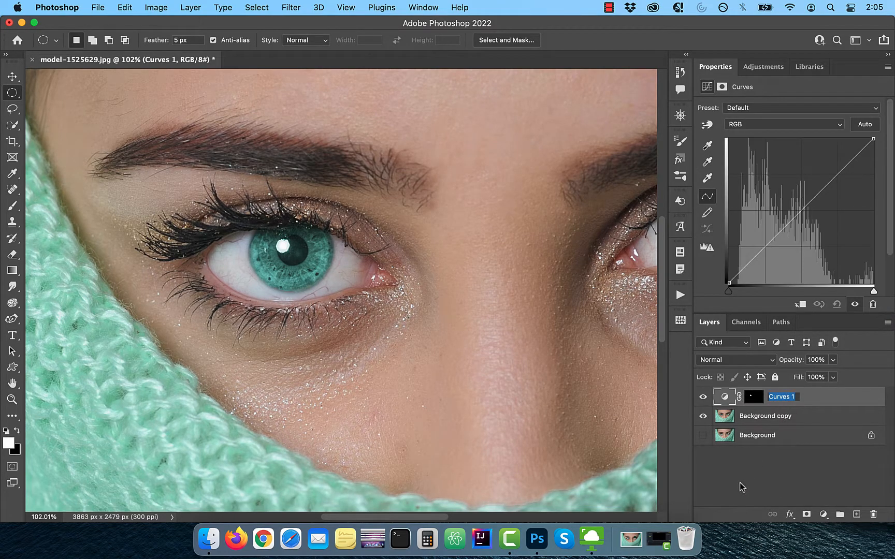
text(left eye)
key(Return)
- Fit a circular selection around the right iris and add a Curves adjustment layer from it named "right eye"
drag(427, 254, 384, 291)
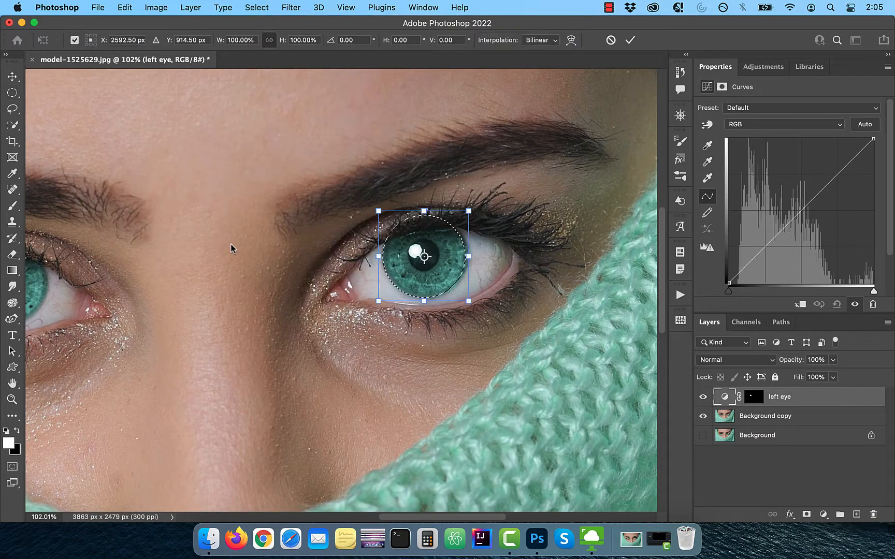
drag(470, 211, 471, 210)
click(630, 40)
click(823, 514)
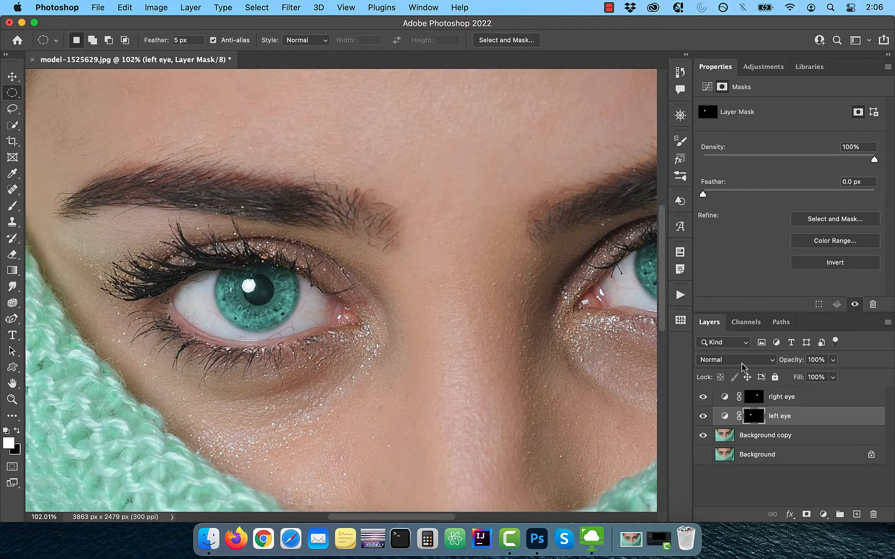
- Set the "left eye" layer's blend mode to Linear Burn
click(742, 365)
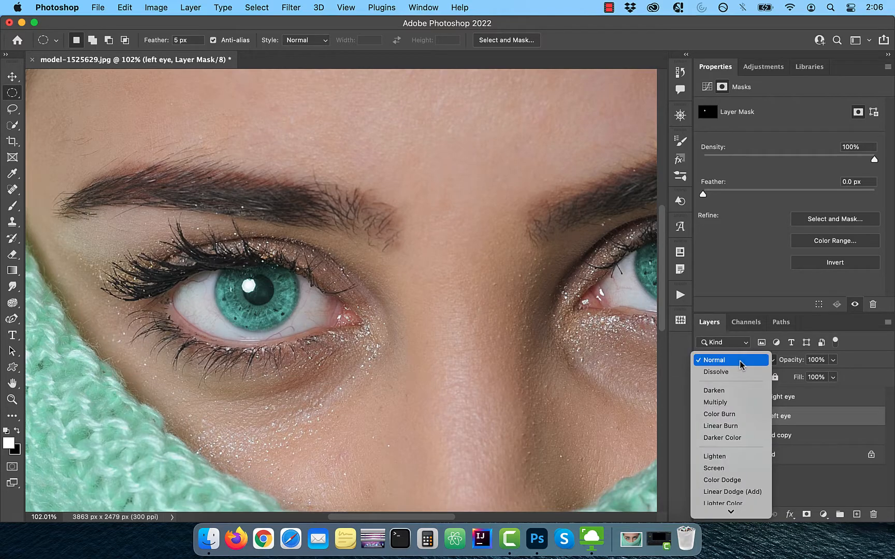
click(739, 432)
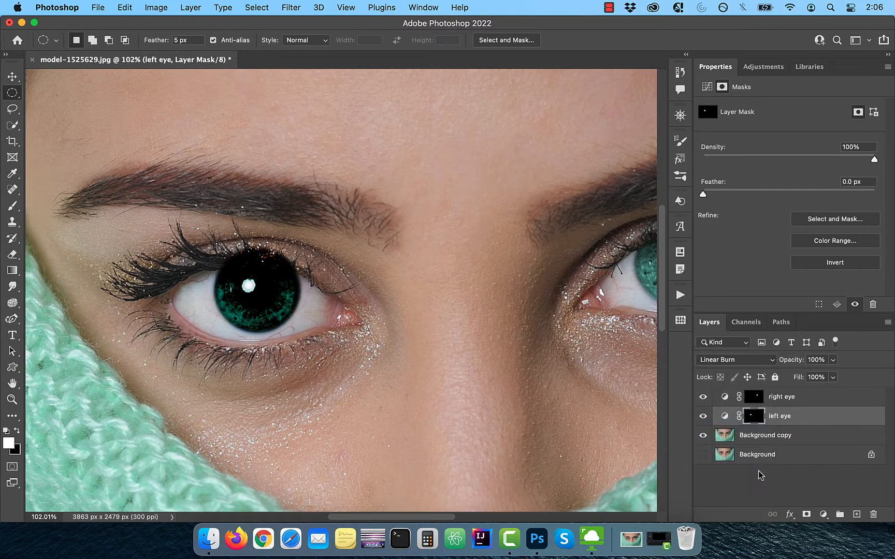
- Load the "left eye" mask as a selection, contract it by 3 pixels, fill it with black on the mask and deselect
super+click(754, 421)
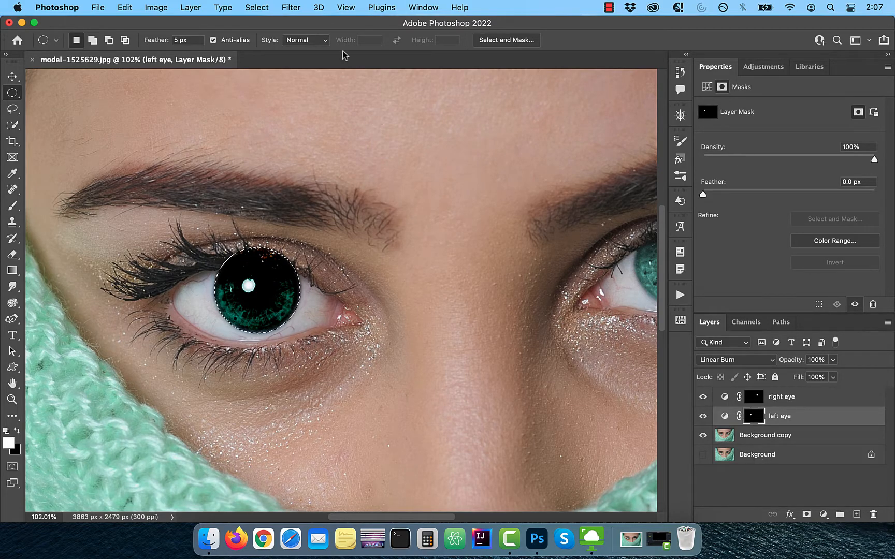
click(267, 9)
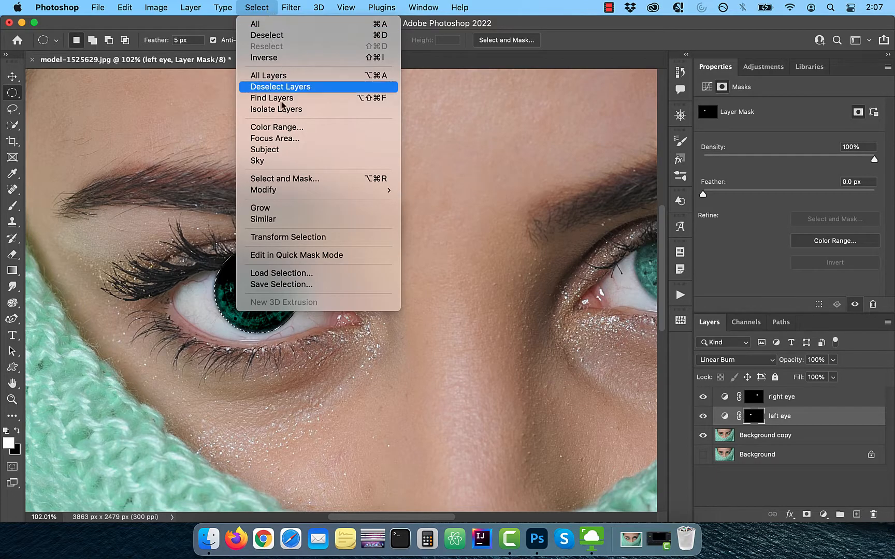
mouse_move(298, 191)
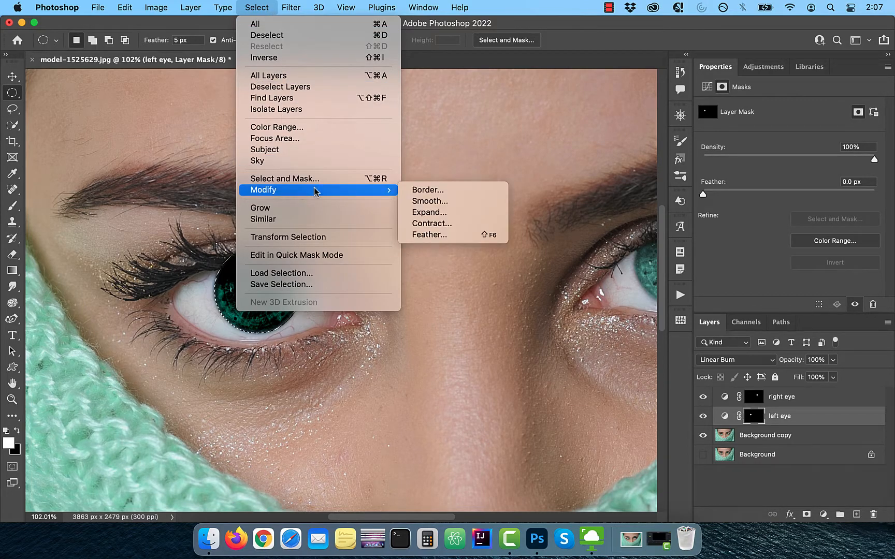
click(445, 224)
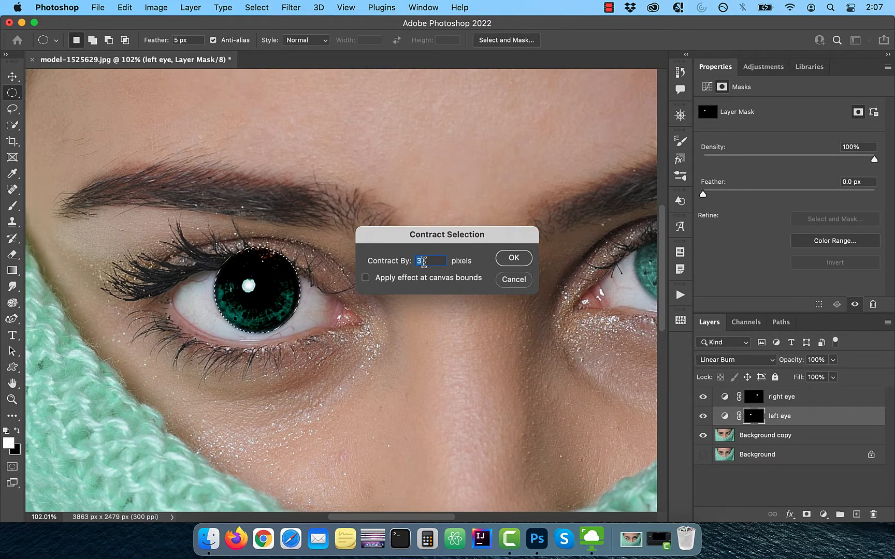
click(513, 258)
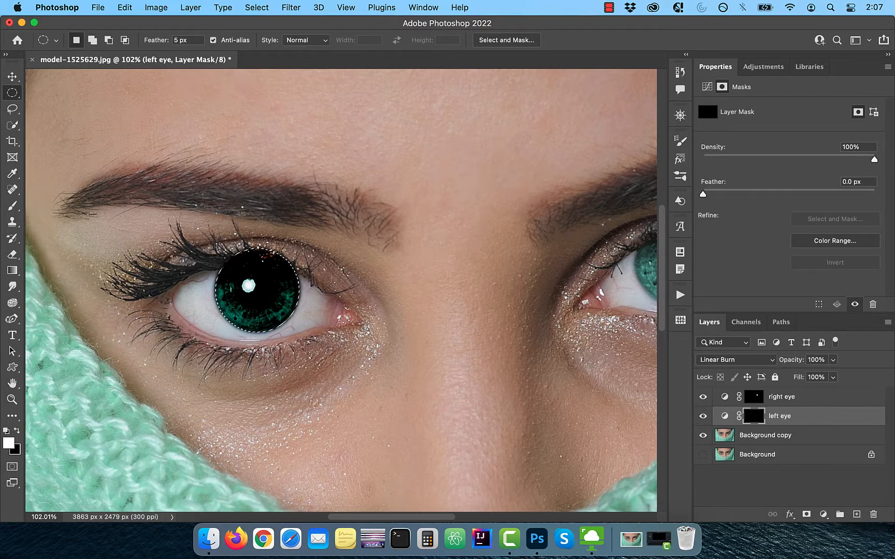
key(super+BackSpace)
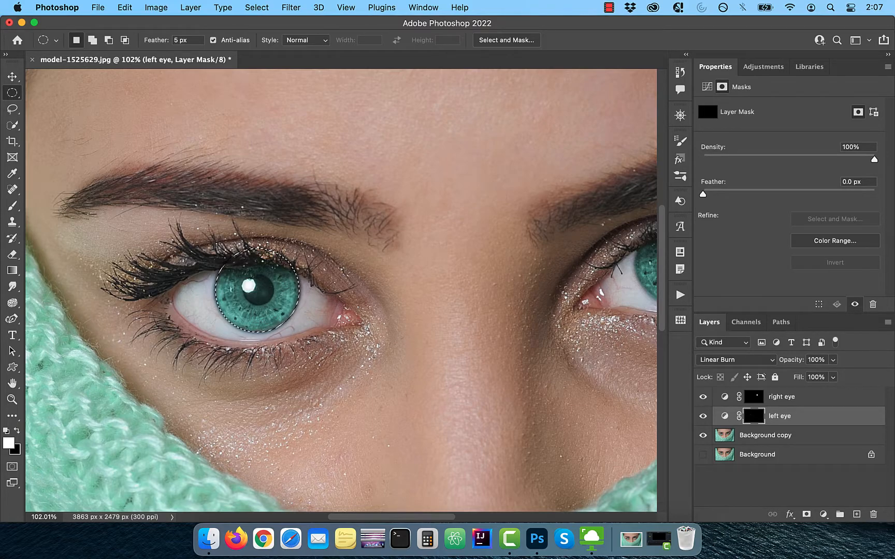
key(super+d)
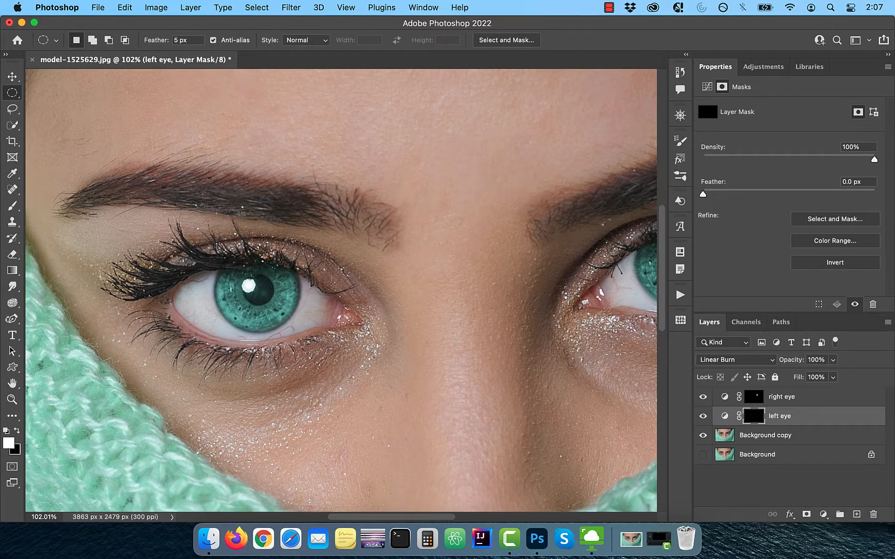
- Set up the Brush tool with 100% flow and black as the foreground colour for the "left eye" mask
click(15, 209)
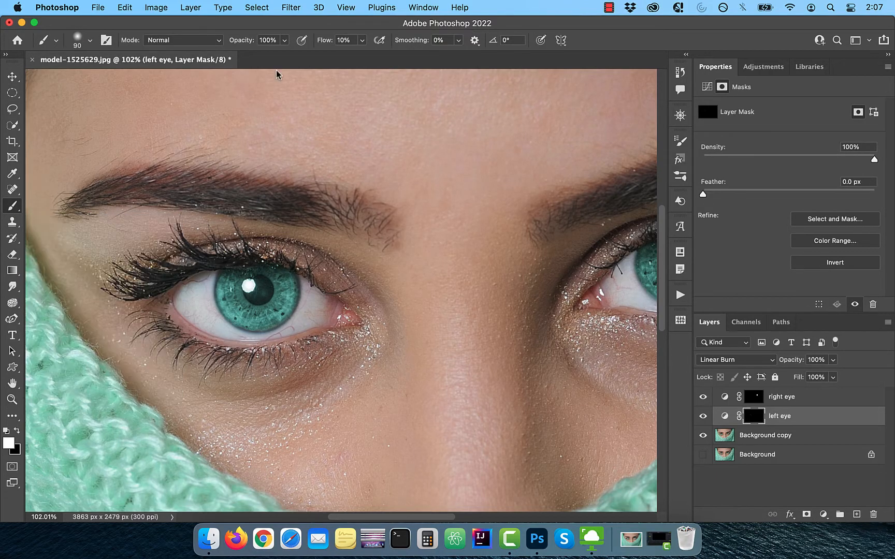
key(Delete)
click(17, 431)
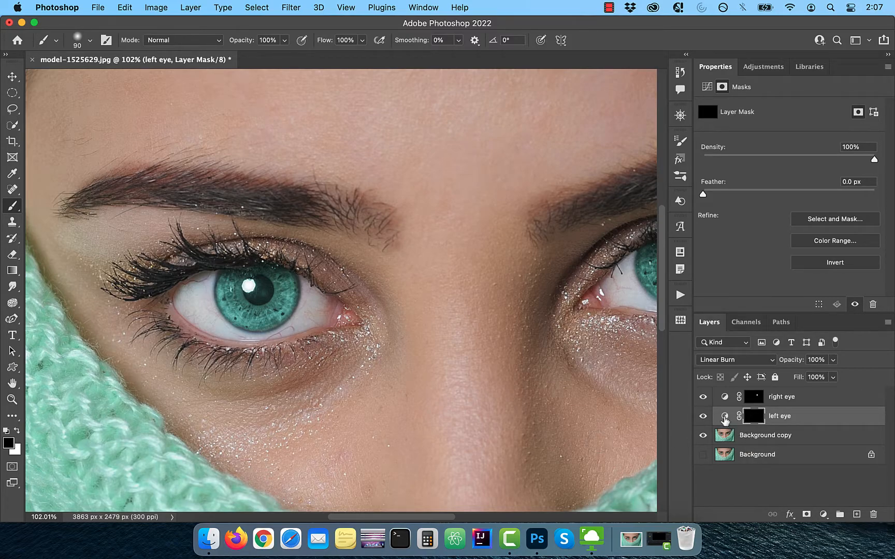
- Move the black point of the "left eye" Curves adjustment slightly inward to darken the iris rim
click(724, 416)
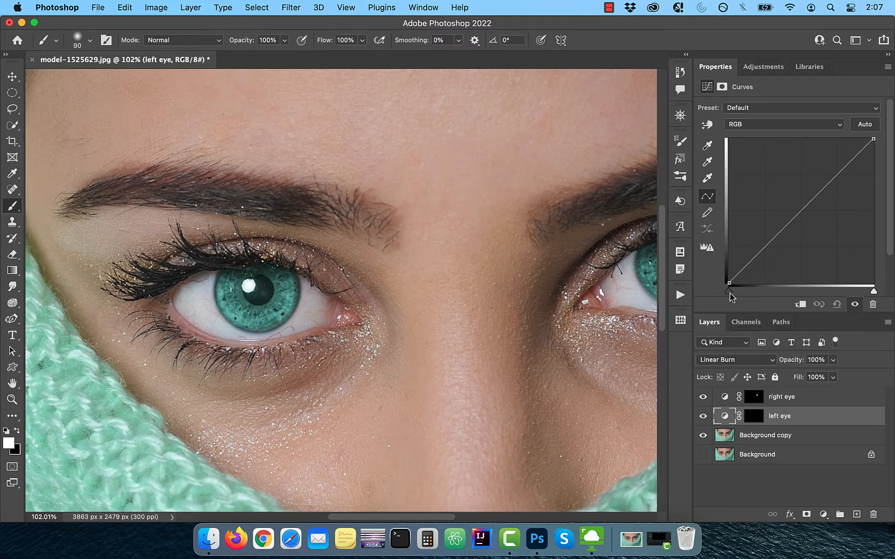
drag(729, 294, 742, 294)
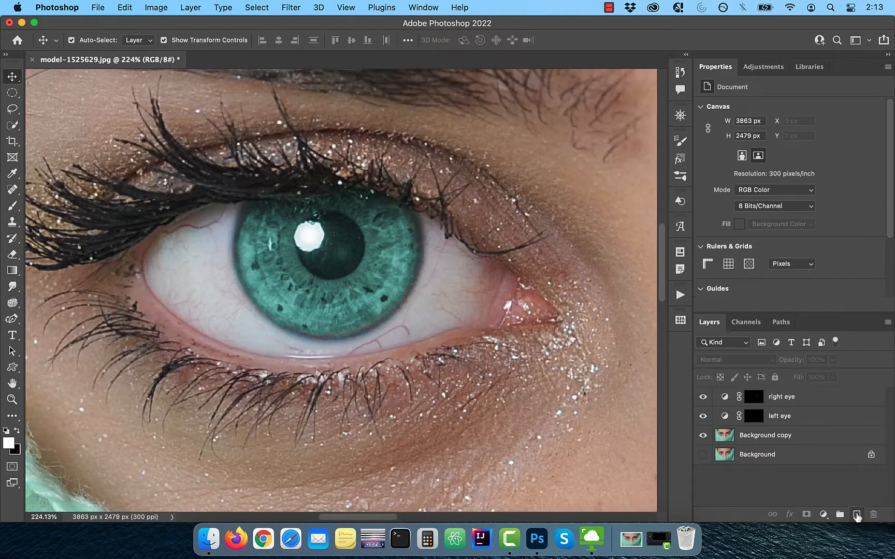
- Create a new layer above the adjustment layers and name it "left crescent"
click(856, 514)
double_click(748, 397)
key(BackSpace)
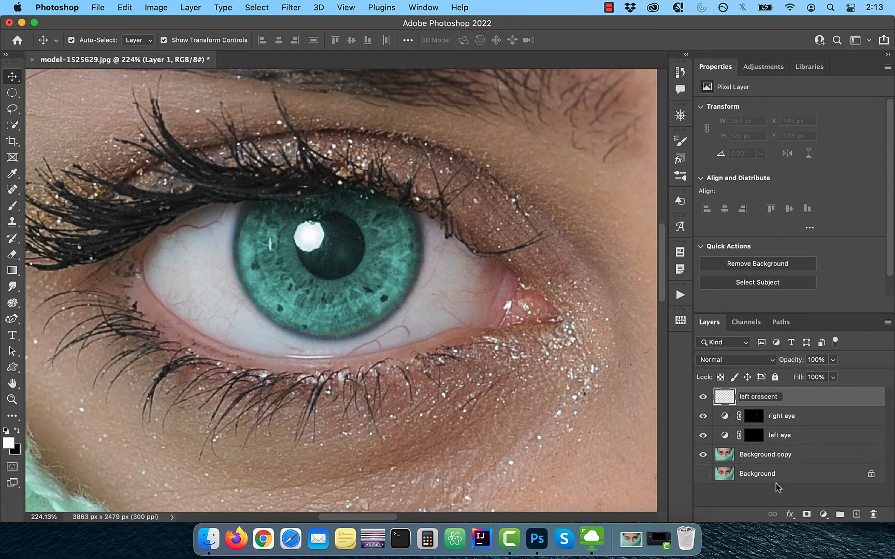
key(Return)
- Draw a circular marquee about 259 px in diameter with 0 px feather and reposition it over the left iris
drag(12, 93, 63, 102)
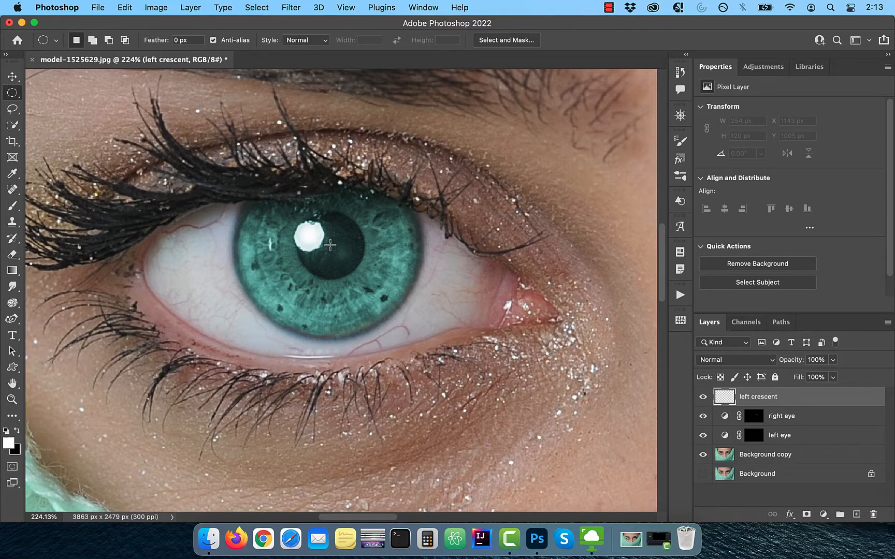
drag(330, 244, 240, 337)
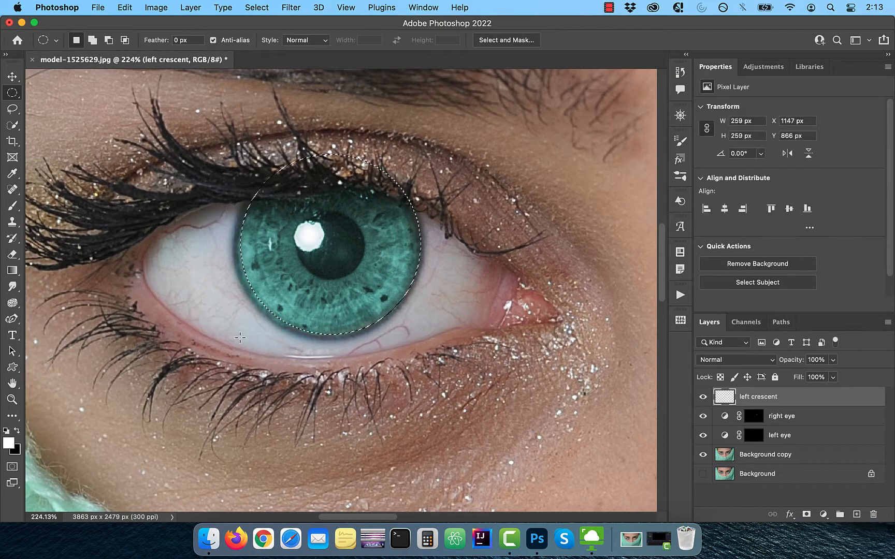
click(262, 9)
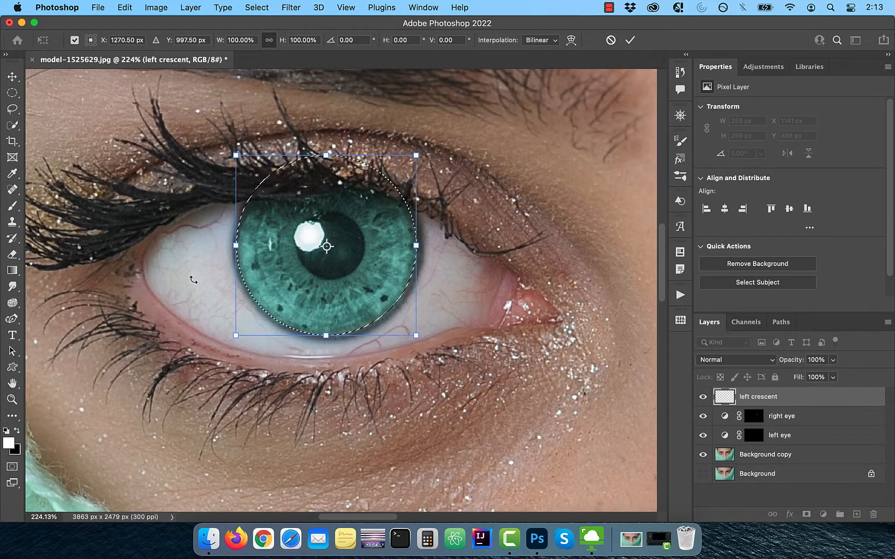
click(629, 40)
- Fill the circular selection with white at 100% opacity on the "left crescent" layer and deselect
click(124, 11)
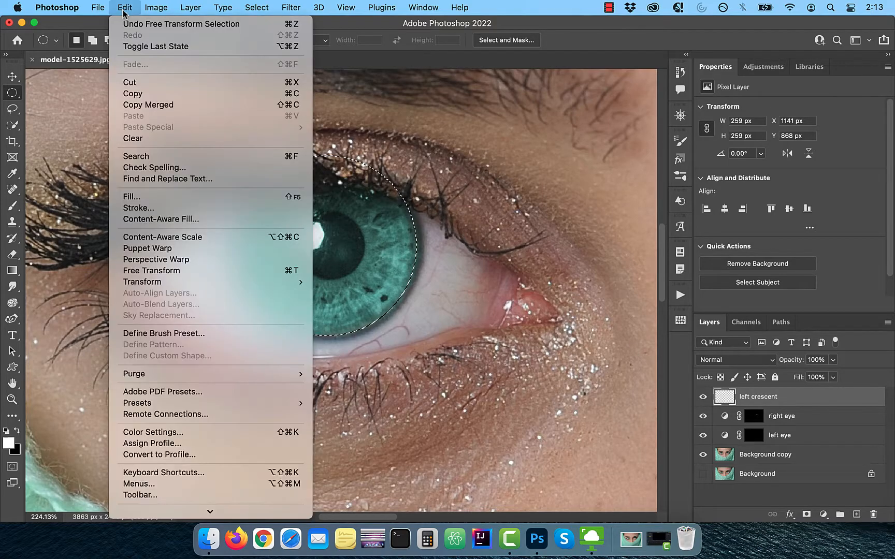
click(155, 198)
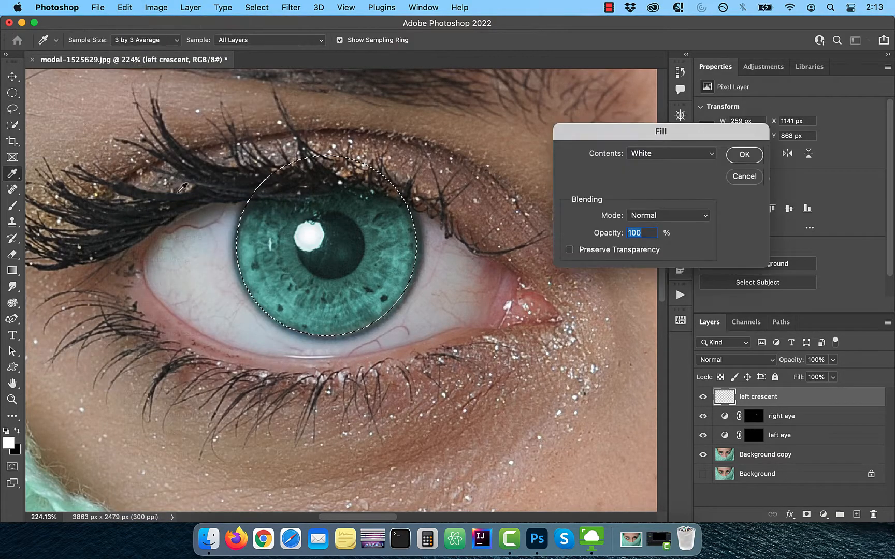
click(742, 155)
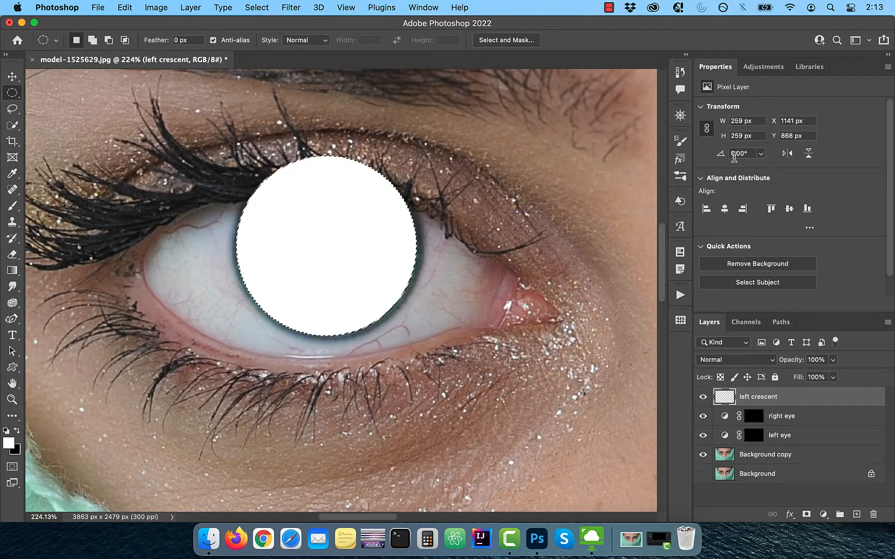
click(415, 314)
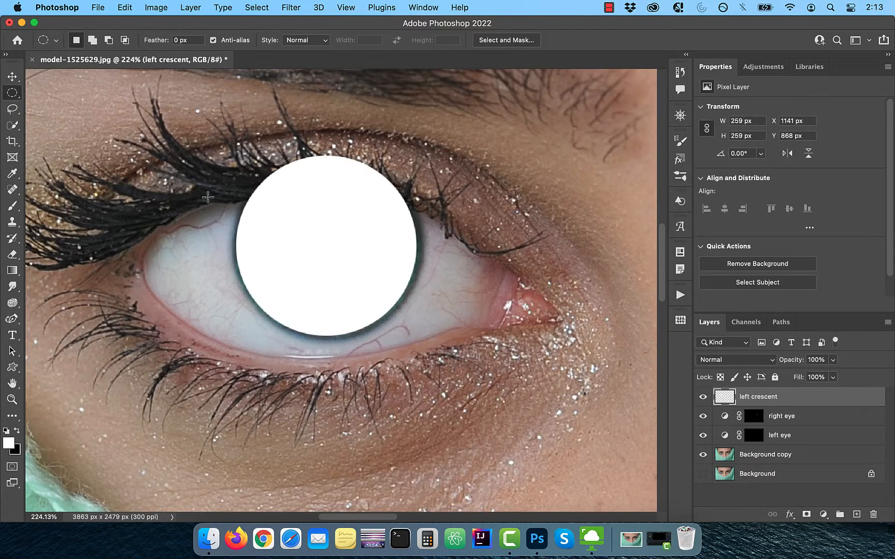
- Delete the upper half of the white circle using a rectangular selection about 282 × 162 px, and deselect
right_click(11, 92)
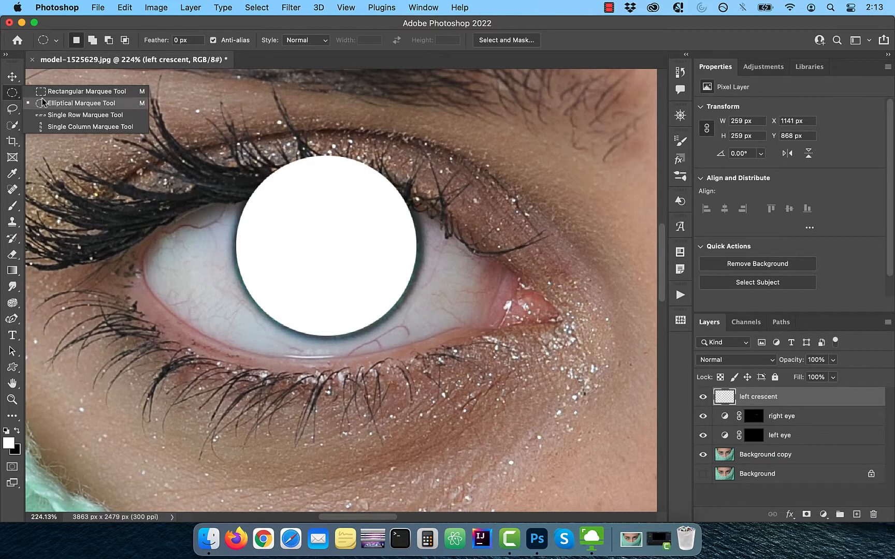
click(64, 92)
drag(228, 138, 423, 249)
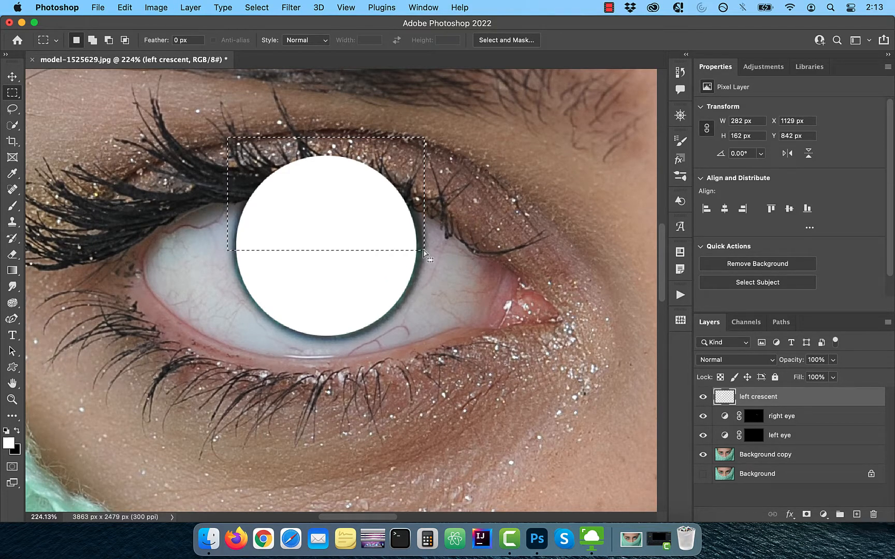
key(BackSpace)
key(super+d)
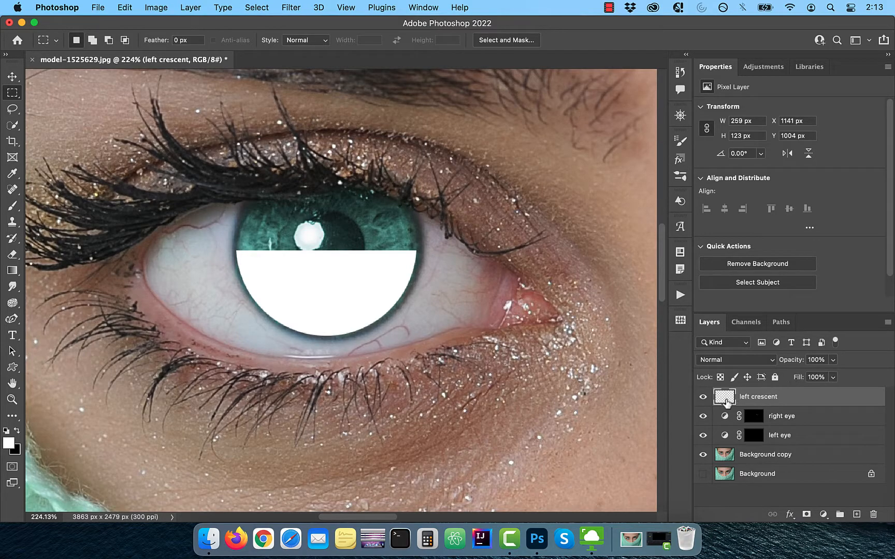
- Load the white half circle as a selection, shift it slightly upward, and delete inside it to leave a thin crescent
super+click(726, 402)
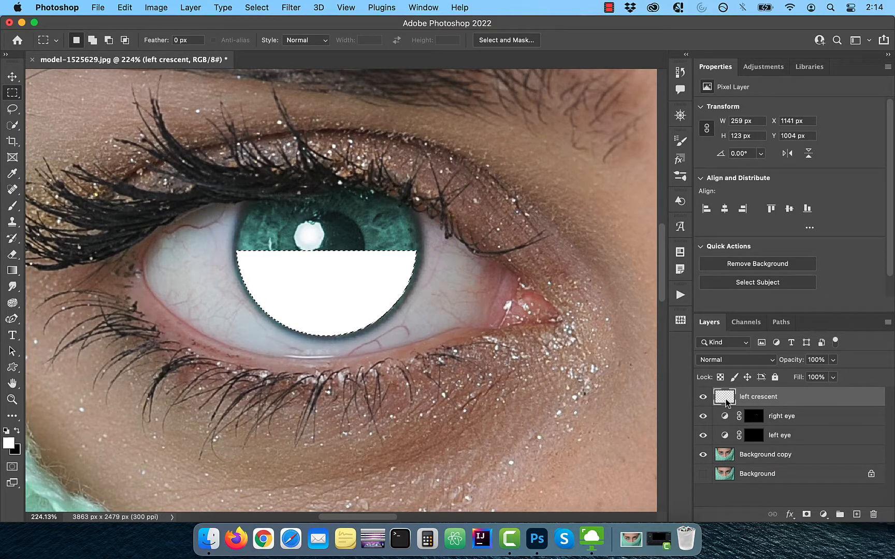
drag(329, 303, 322, 282)
key(Delete)
key(super+d)
- Convert the "left crescent" layer to a smart object and apply a Gaussian Blur with a 7.0-pixel radius
right_click(768, 404)
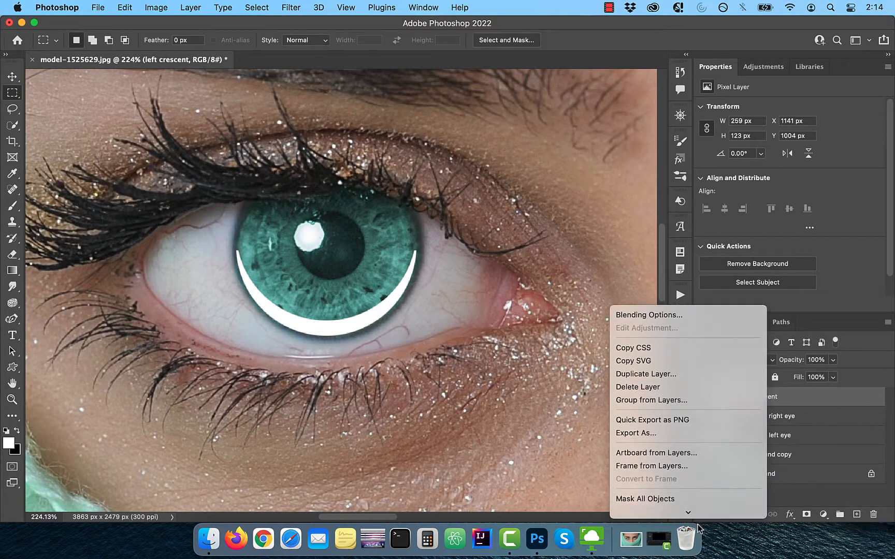
click(690, 401)
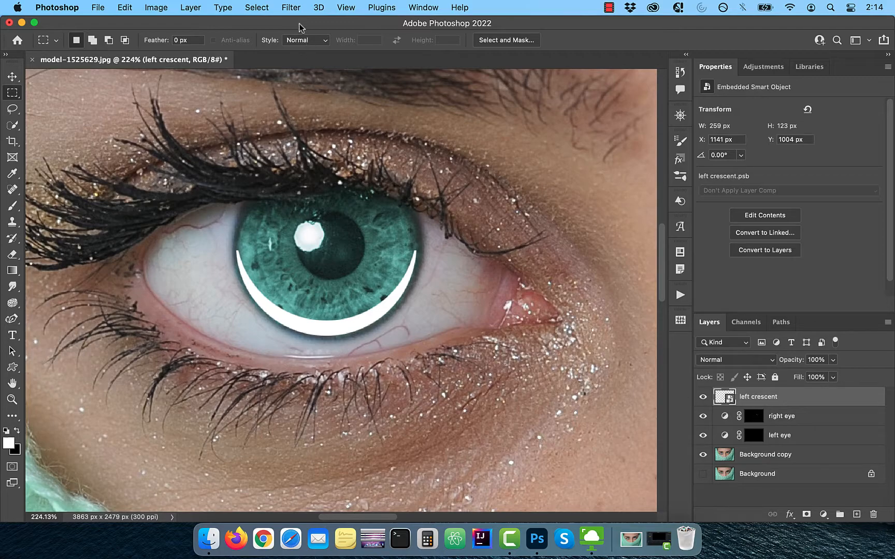
click(292, 8)
mouse_move(311, 171)
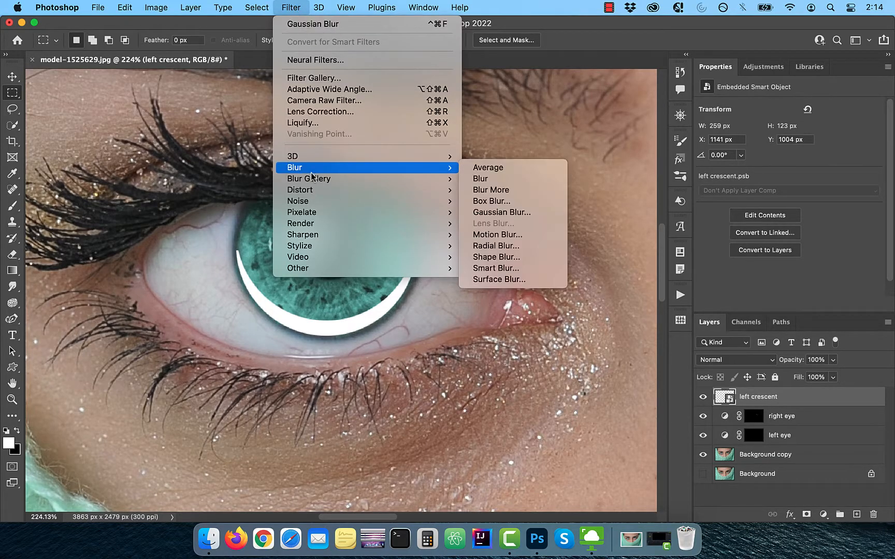
click(502, 212)
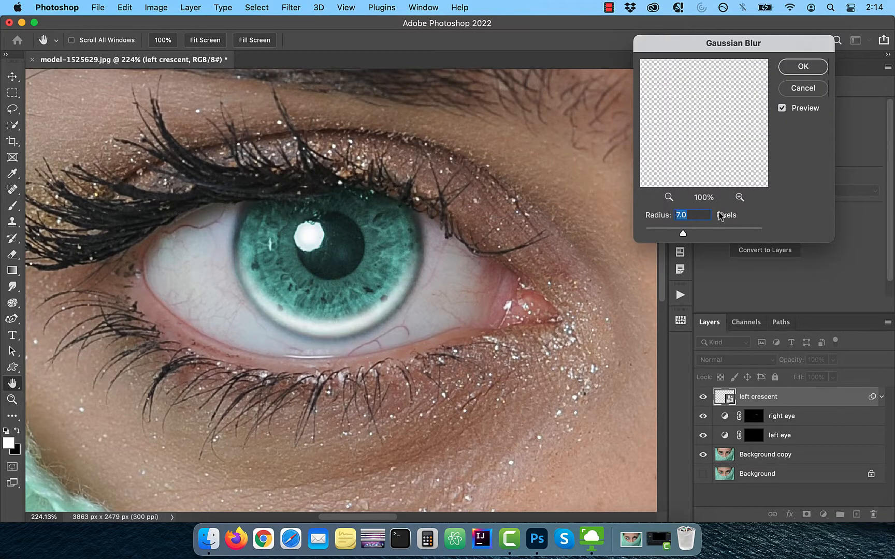
click(800, 68)
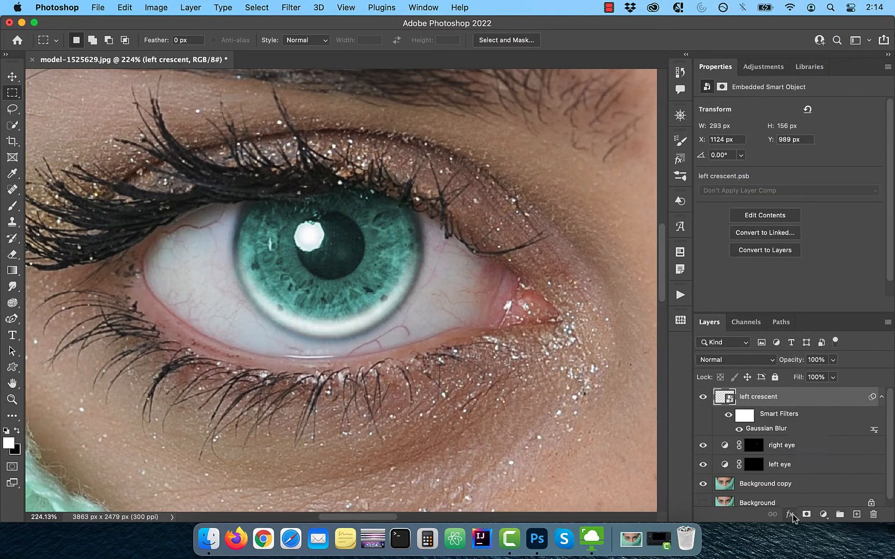
- Turn off Transparency Shapes Layer in the blending options of the "left crescent" layer
click(789, 514)
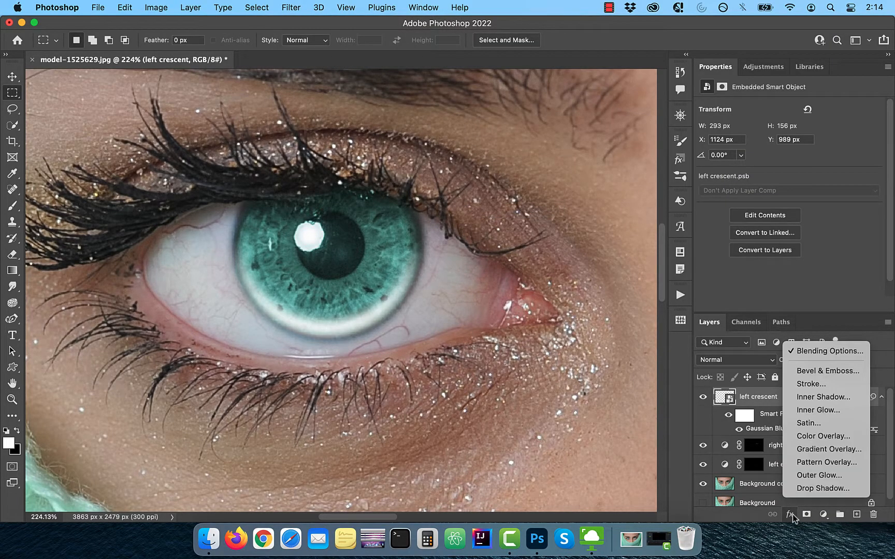
click(827, 351)
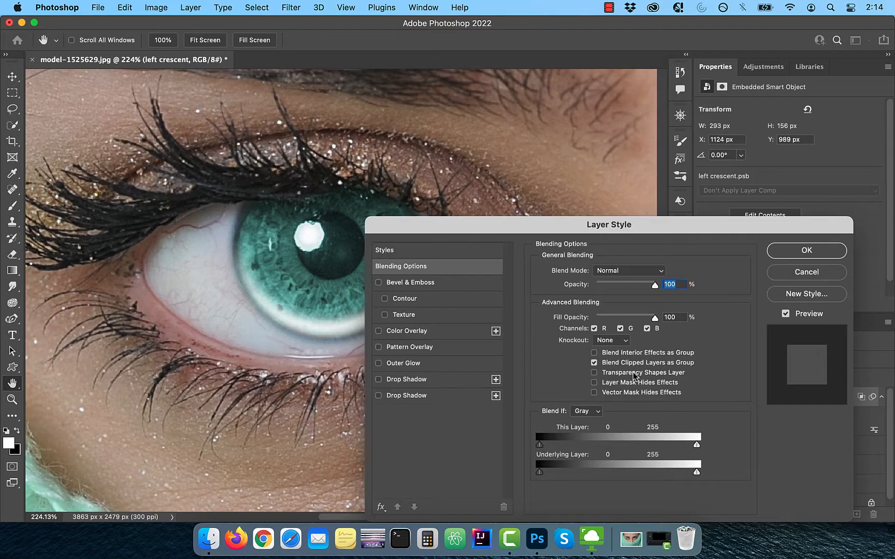
click(790, 254)
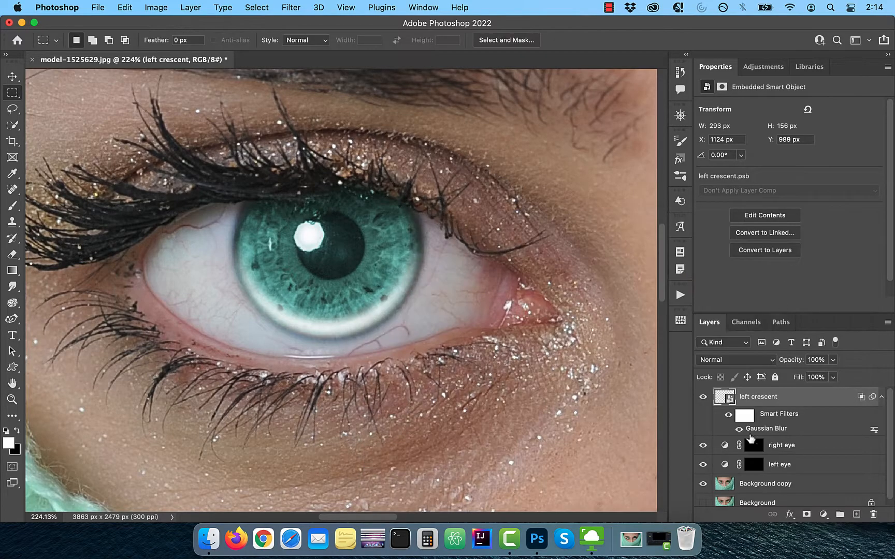
- Set the "left crescent" layer's blend mode to Color Dodge and its fill to 54%
click(747, 360)
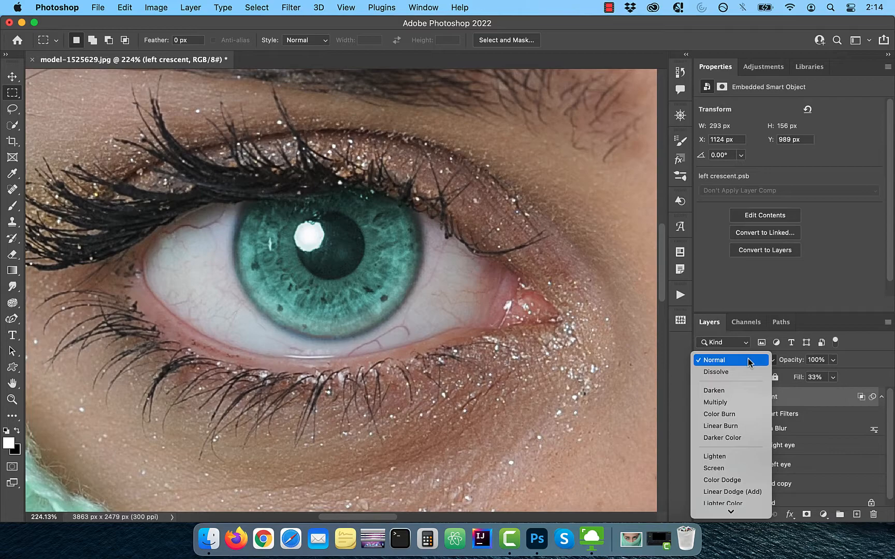
click(732, 481)
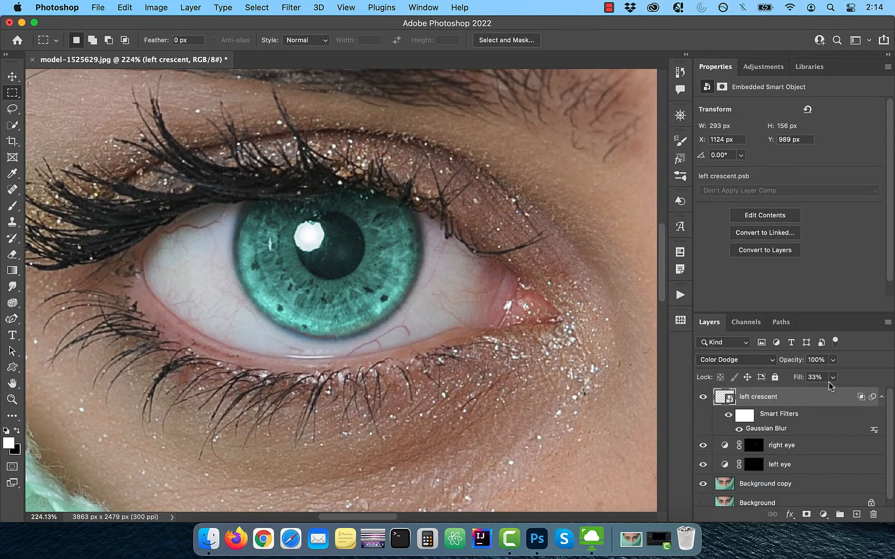
drag(800, 382, 810, 381)
- Duplicate the "left crescent" layer and rename the copy "right crescent"
scroll(498, 396, down, 8)
drag(807, 399, 857, 514)
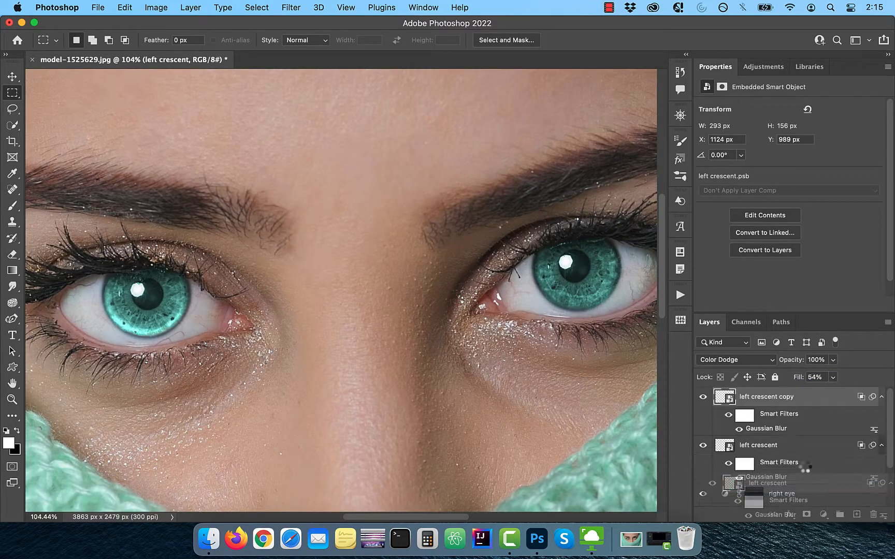
double_click(755, 398)
text(right crescent)
key(Return)
- Move the "right crescent" onto the lower rim of the right iris and adjust its fill to about 59%
key(v)
scroll(447, 349, down, 8)
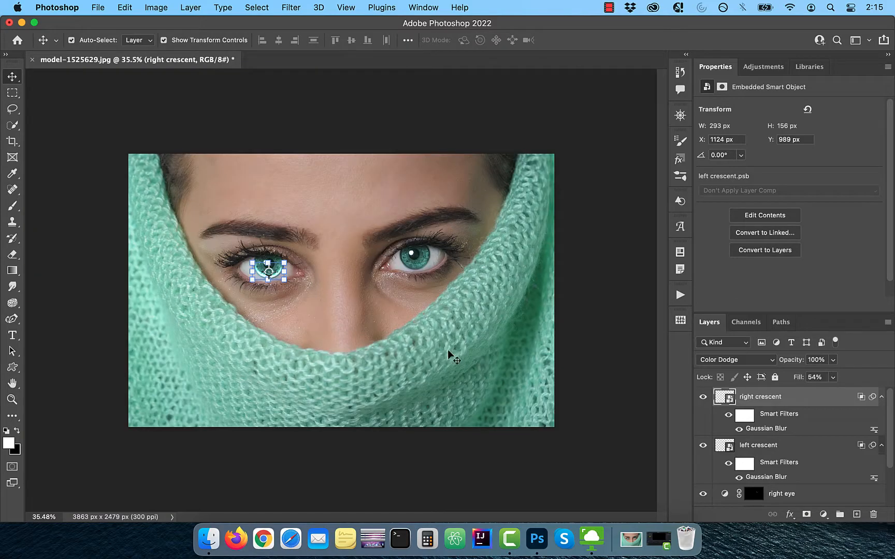
drag(279, 272, 423, 263)
scroll(424, 263, up, 8)
scroll(423, 263, up, 5)
drag(486, 187, 487, 186)
drag(497, 194, 498, 195)
scroll(215, 360, down, 5)
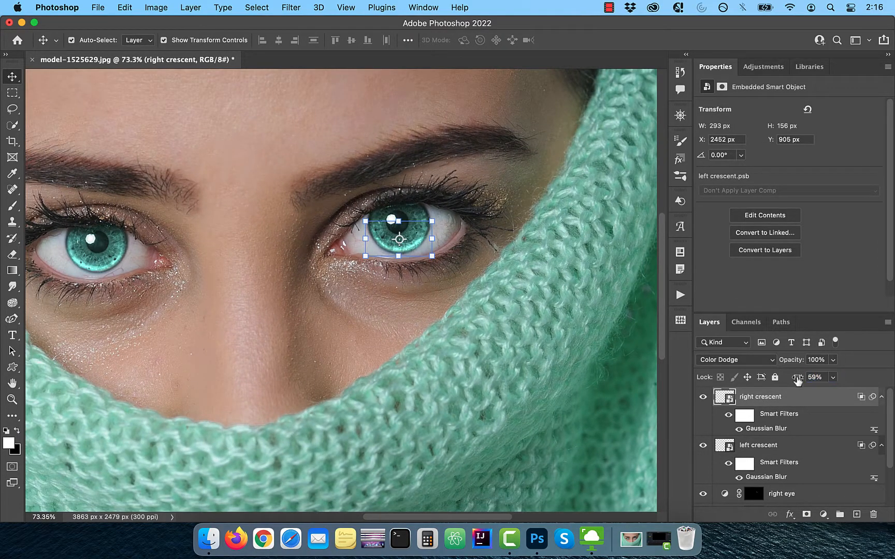
- Add a new layer on top named "whites of the eye" and set its blend mode to Overlay
scroll(310, 314, down, 5)
click(856, 513)
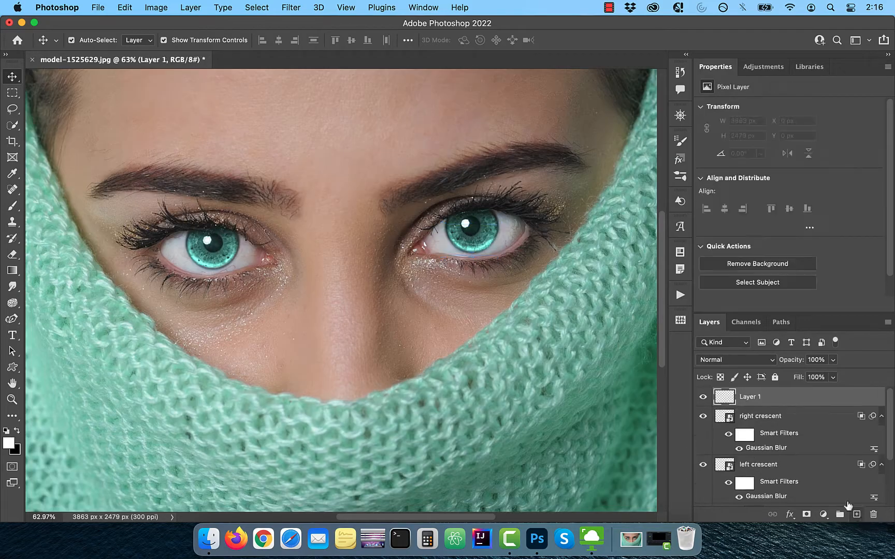
double_click(757, 398)
text(whites of the eye)
key(Return)
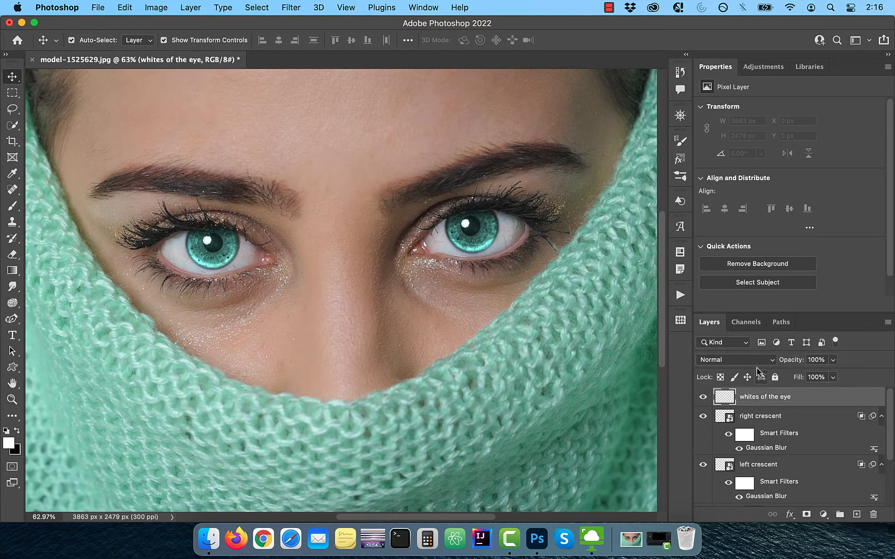
click(735, 359)
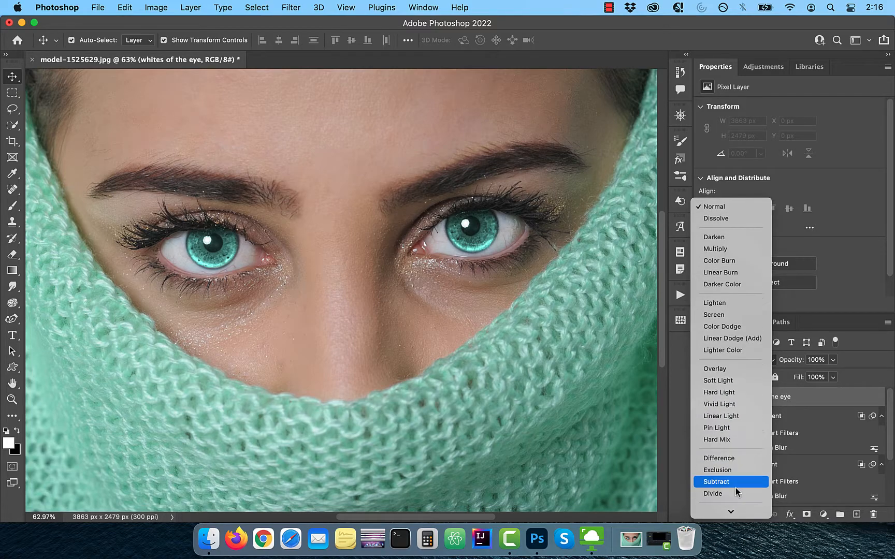
click(735, 367)
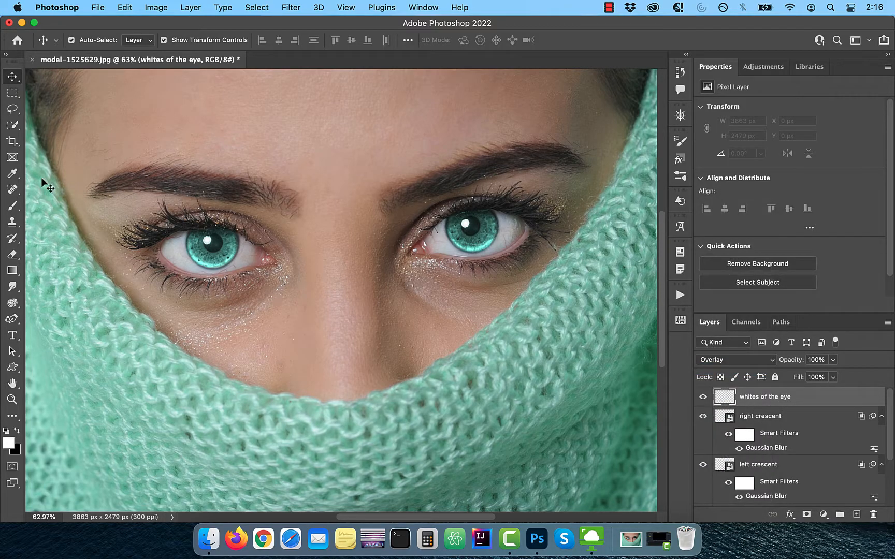
- Paint the whites of both eyes with a soft white brush at 5% flow to brighten them
click(13, 206)
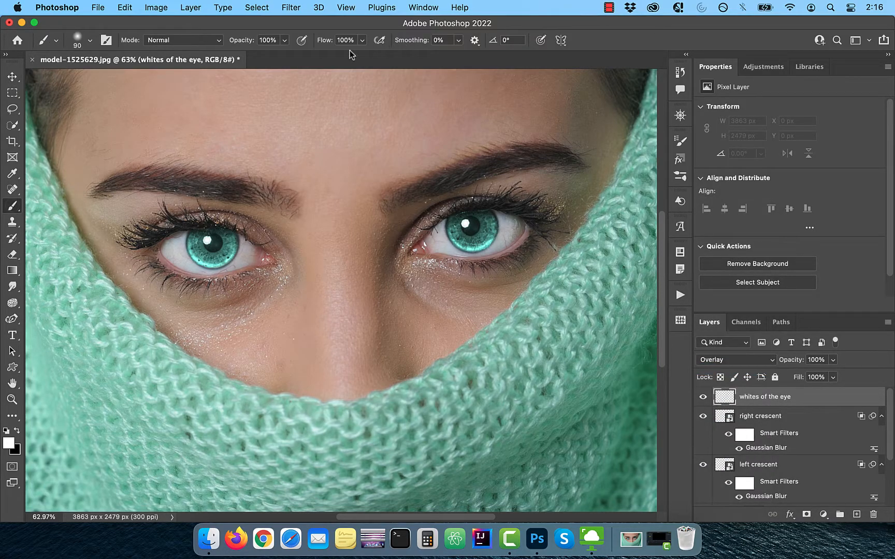
text(5)
key(Return)
scroll(522, 246, up, 5)
scroll(522, 246, right, 5)
mouse_move(531, 180)
mouse_down()
mouse_move(490, 232)
mouse_move(398, 202)
mouse_move(541, 188)
mouse_move(538, 196)
mouse_up()
scroll(538, 197, left, 5)
mouse_move(265, 231)
mouse_down()
mouse_move(232, 264)
mouse_move(146, 207)
mouse_move(267, 246)
mouse_move(147, 196)
mouse_up()
- Rename the "Background copy" layer to "spot heal"
scroll(202, 289, down, 5)
scroll(434, 251, down, 1)
scroll(524, 235, down, 3)
scroll(771, 456, down, 3)
click(771, 482)
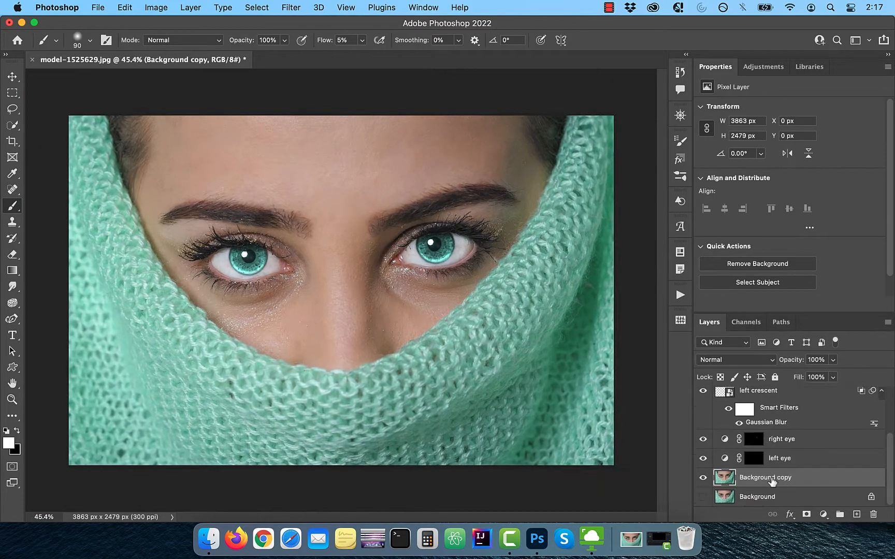
text(spot heal)
key(Return)
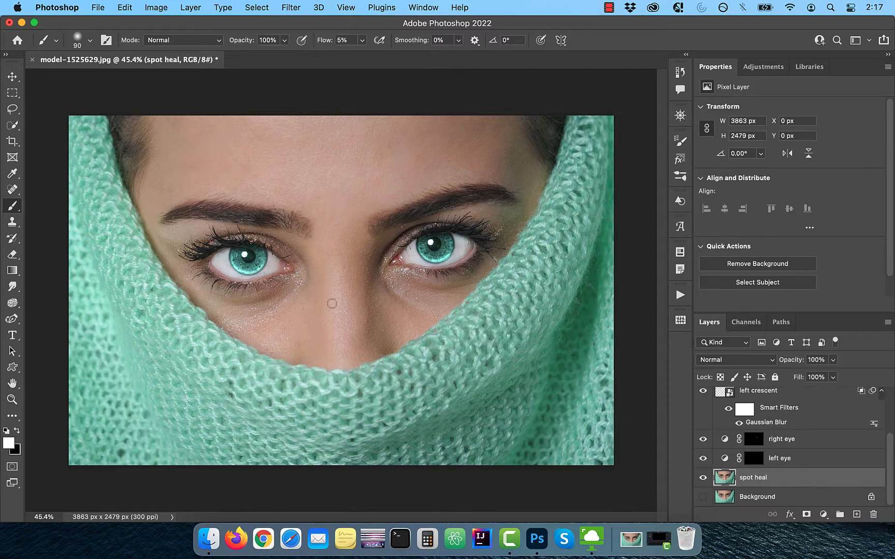
- Remove veins from the whites of both eyes with the Content-Aware Spot Healing Brush on the "spot heal" layer
click(12, 190)
click(77, 188)
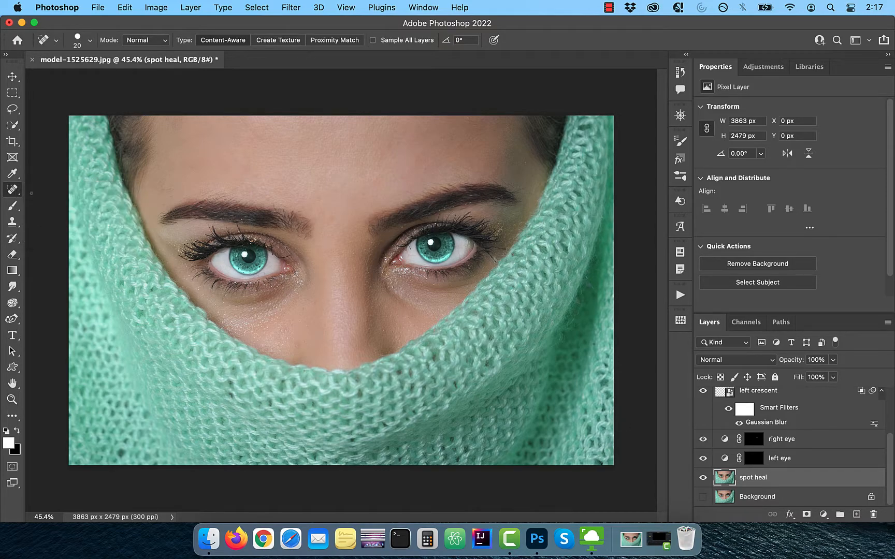
scroll(342, 290, up, 10)
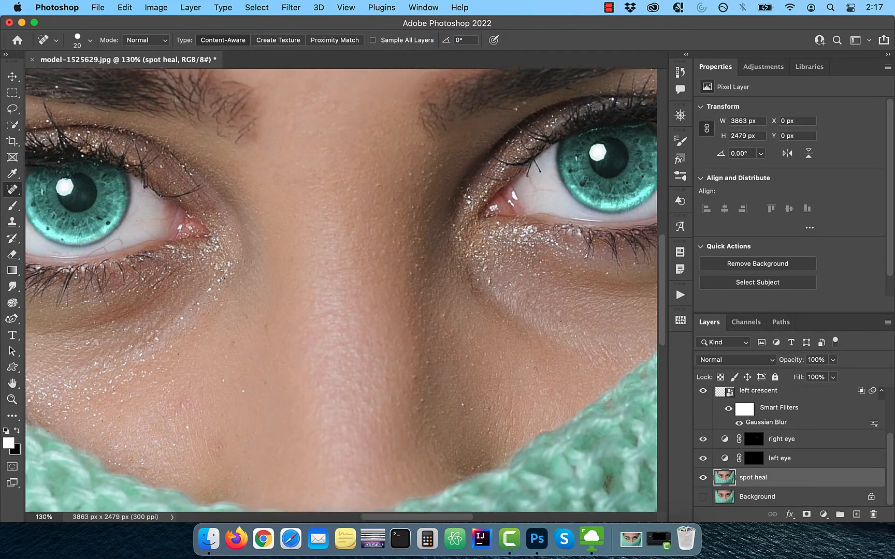
scroll(341, 290, up, 3)
scroll(342, 290, left, 10)
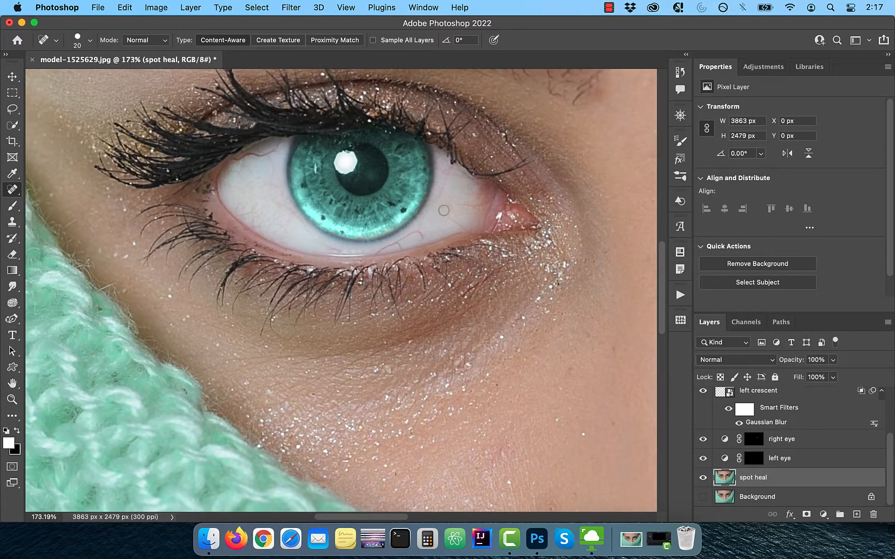
drag(411, 235, 390, 244)
scroll(460, 218, right, 10)
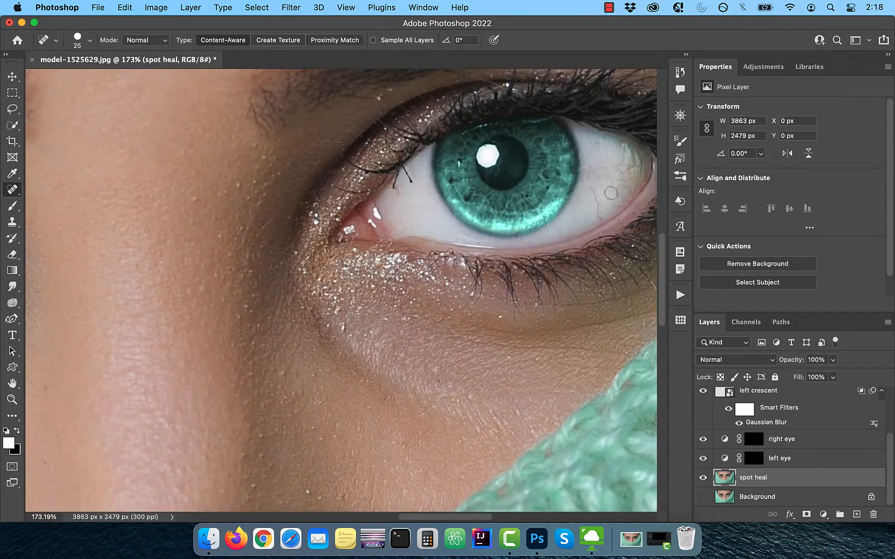
click(605, 171)
- Compare the retouched eyes with the original by repeatedly isolating the Background layer and restoring the other layers
scroll(616, 174, down, 8)
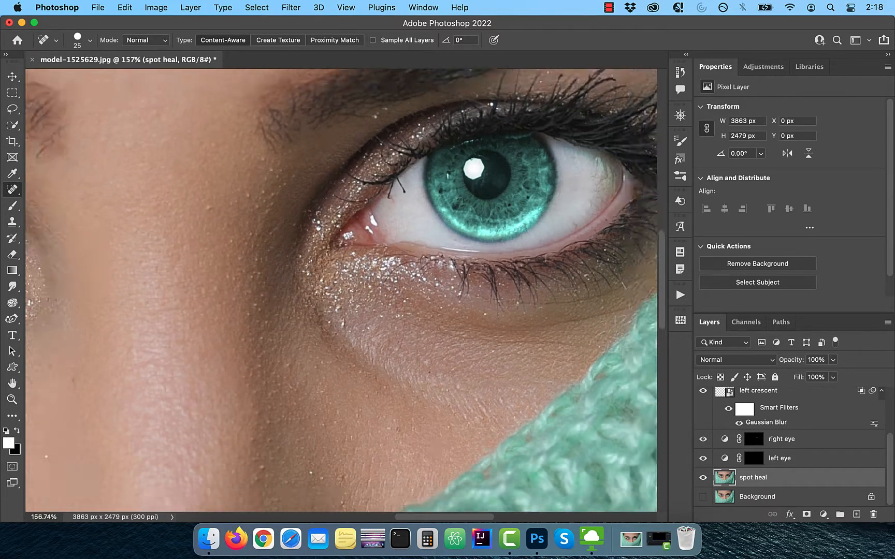
alt+click(700, 501)
alt+click(700, 502)
alt+click(699, 502)
alt+click(700, 502)
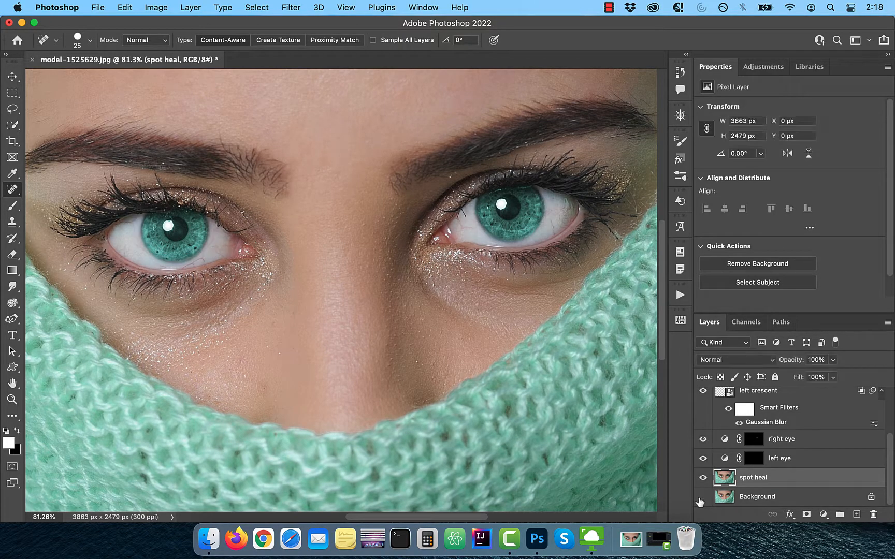
alt+click(700, 500)
alt+click(700, 500)
alt+click(699, 500)
alt+click(700, 500)
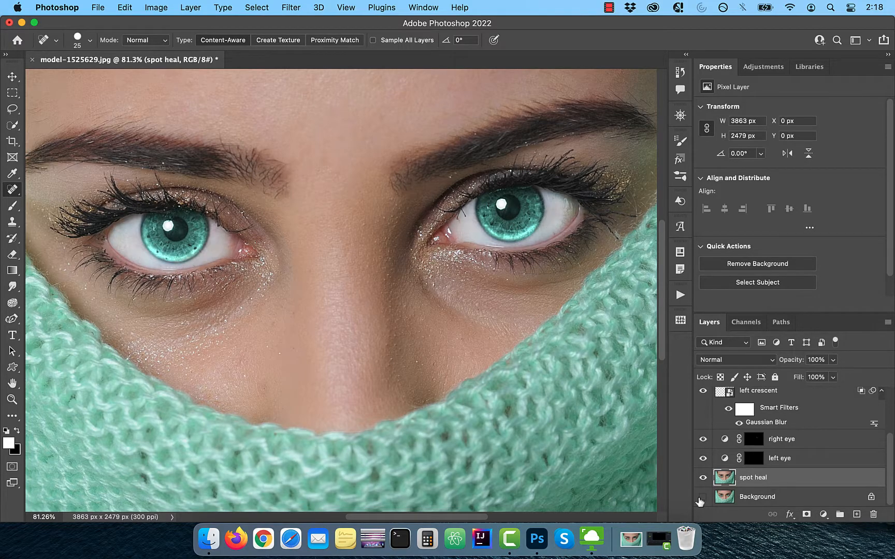